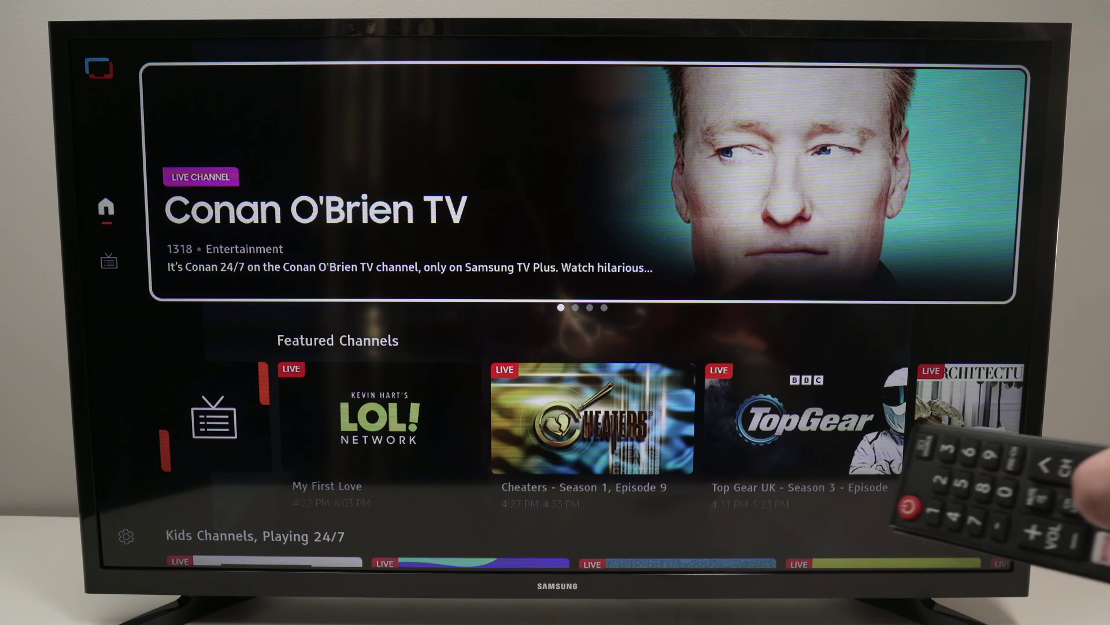
Step: From the Smart Hub home screen, move left to the Settings entry point
{"action": "key", "text": "Home"}
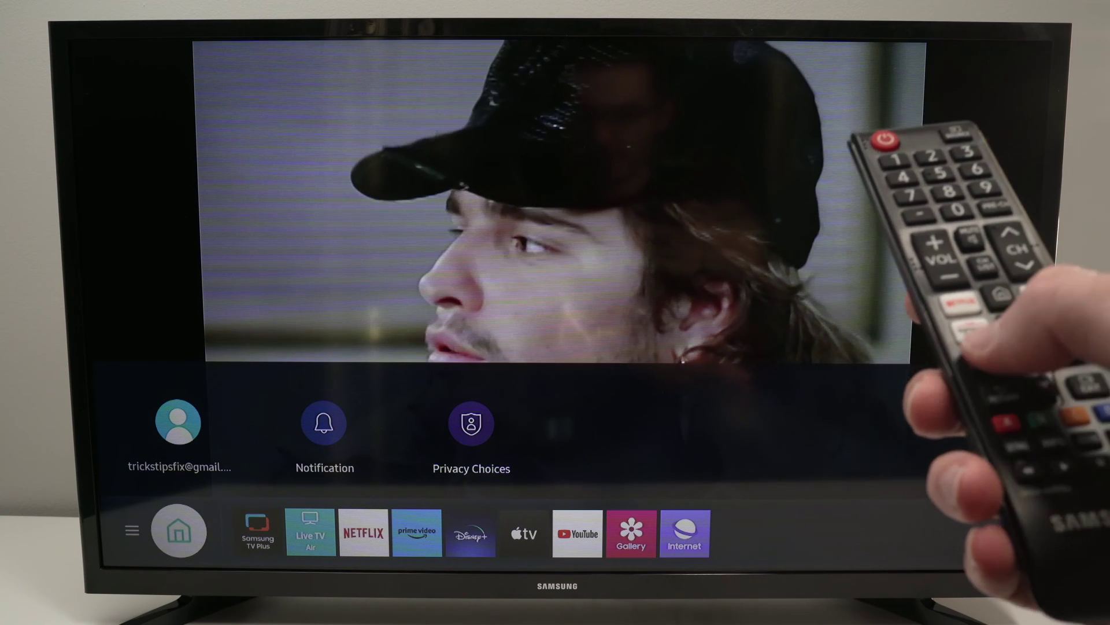
{"action": "key", "text": "Left"}
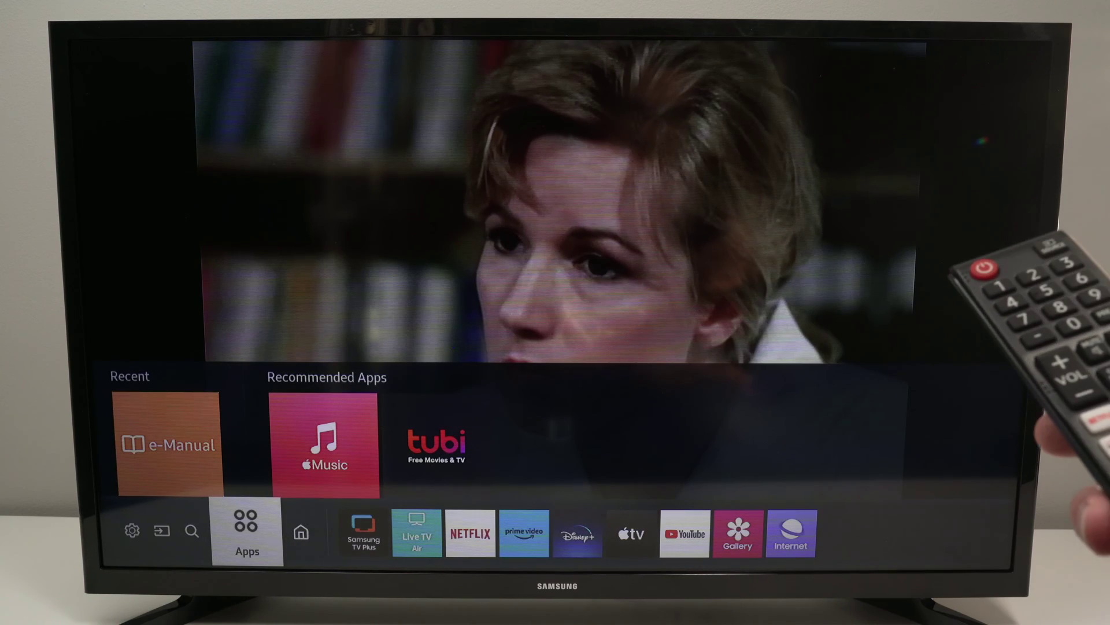
{"action": "key", "text": "Left"}
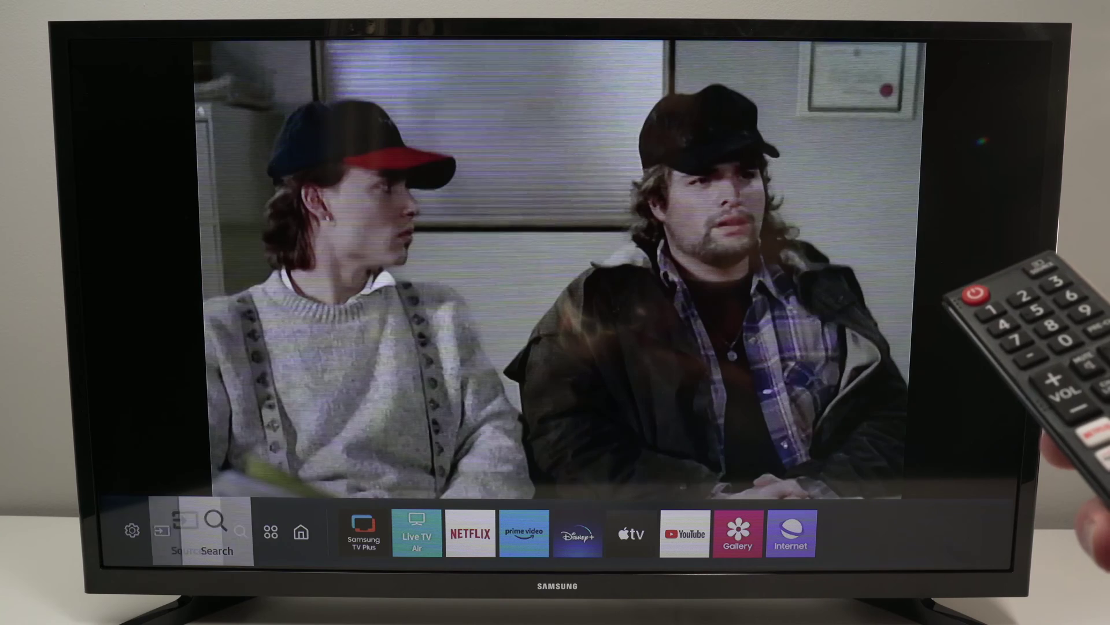
{"action": "key", "text": "Left"}
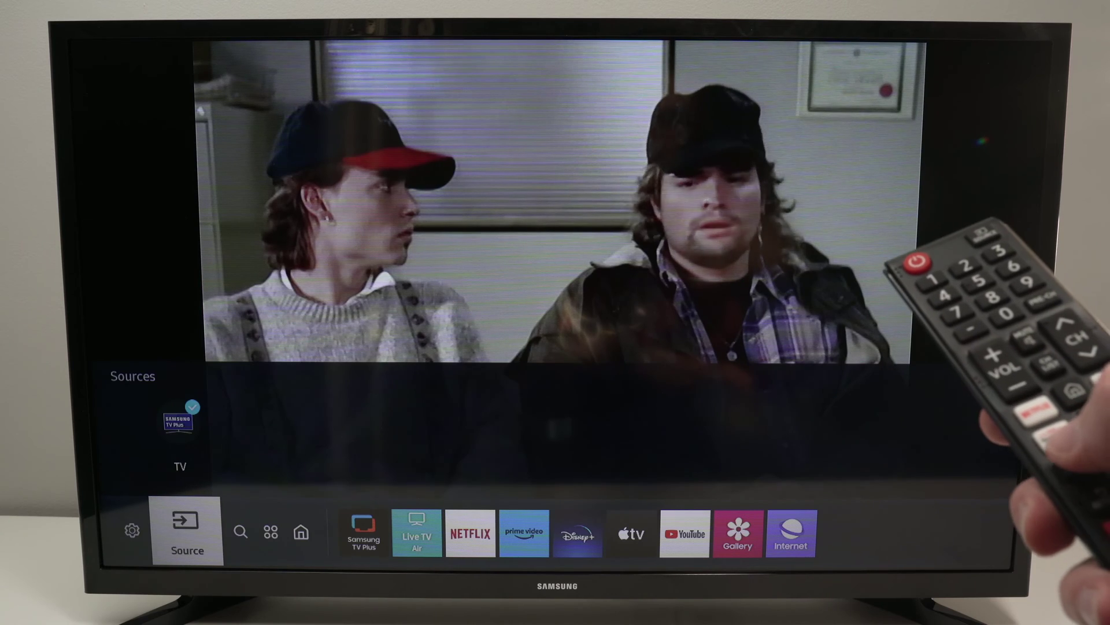
{"action": "key", "text": "Left"}
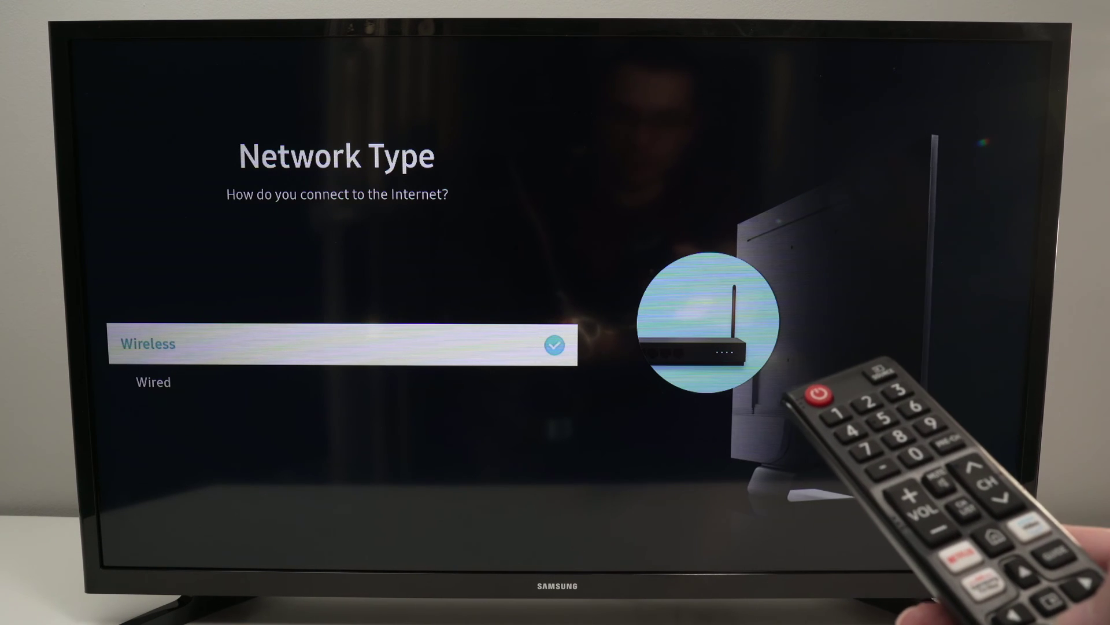
Step: Choose Wireless as the network type and select Magic Mamaliga from the Wi-Fi list
{"action": "key", "text": "Down"}
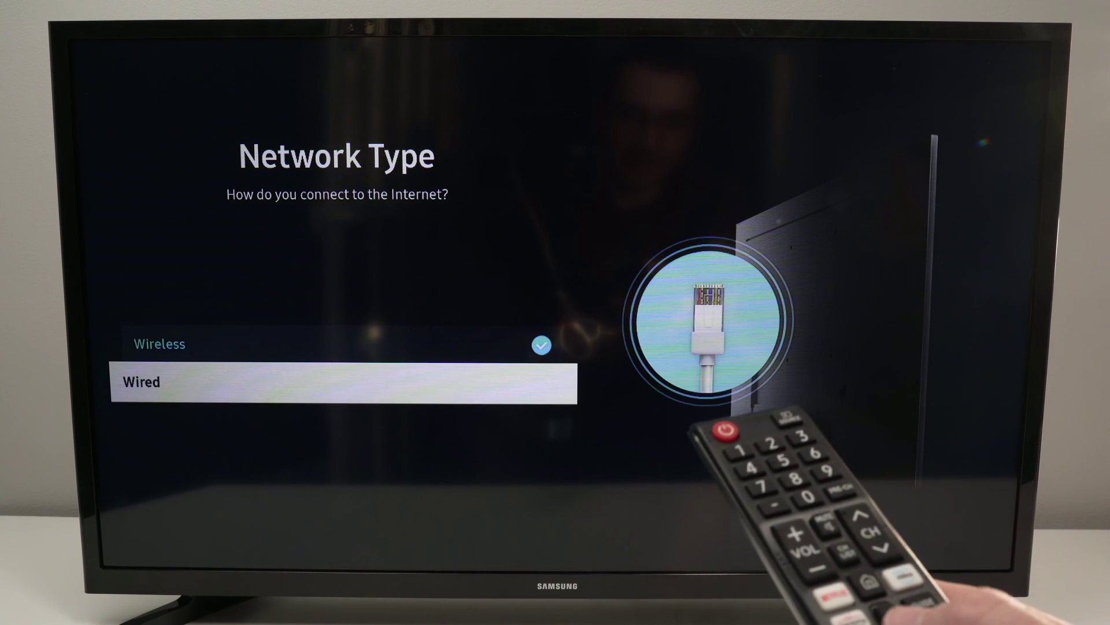
{"action": "key", "text": "Up"}
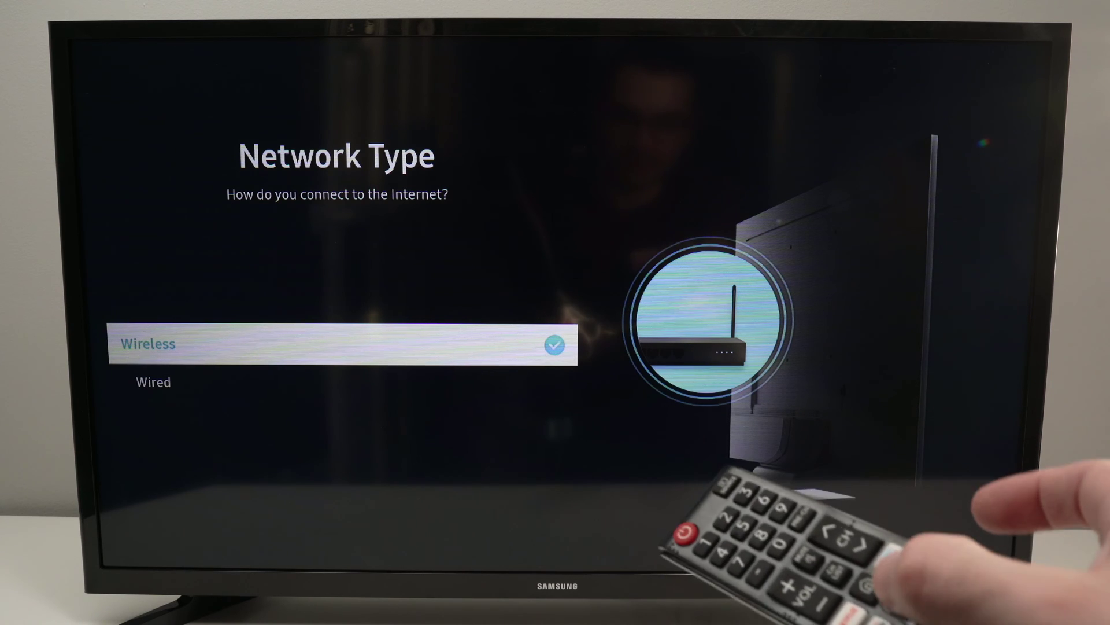
{"action": "key", "text": "Return"}
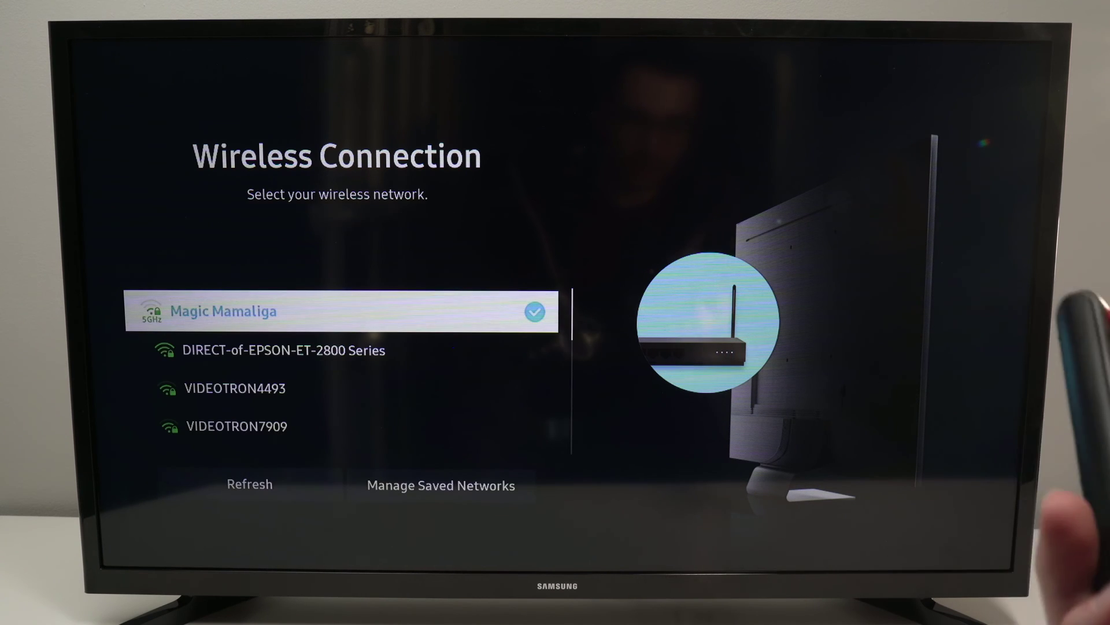
{"action": "key", "text": "Down"}
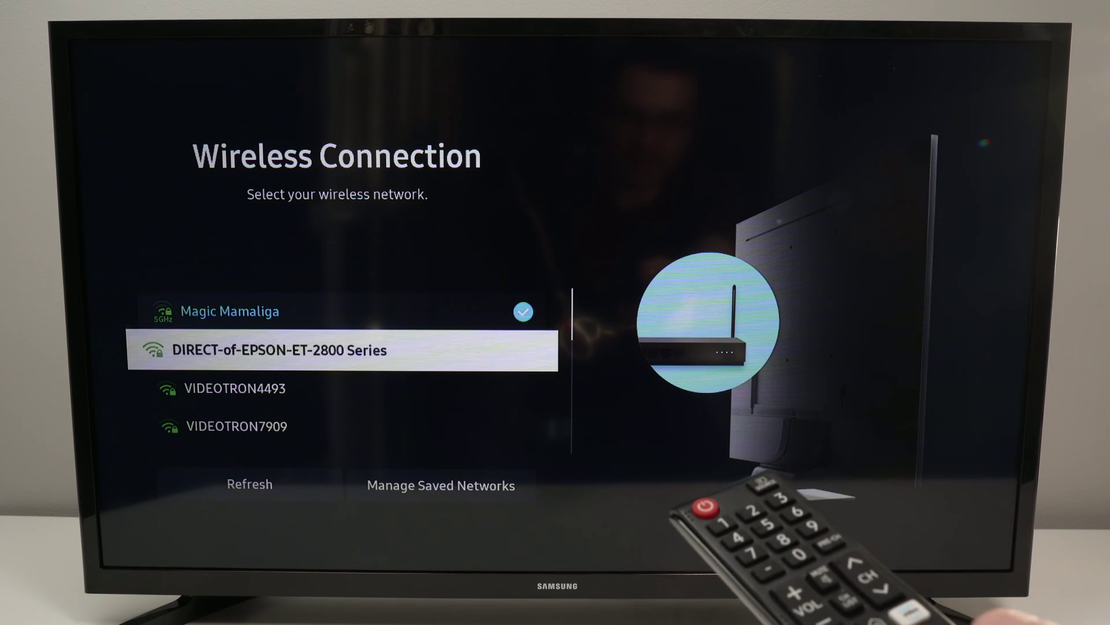
{"action": "key", "text": "Down"}
{"action": "key", "text": "Down"}
{"action": "key", "text": "Down"}
{"action": "key", "text": "Down"}
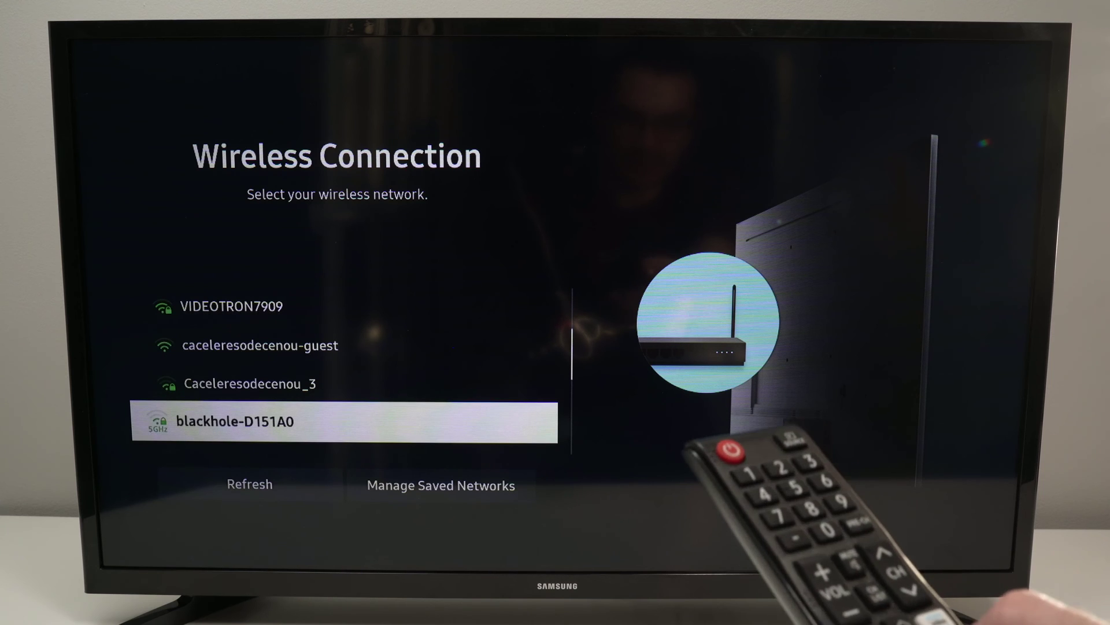
{"action": "key", "text": "Up"}
{"action": "key", "text": "Up"}
{"action": "key", "text": "Up"}
{"action": "key", "text": "Up"}
{"action": "key", "text": "Up"}
{"action": "key", "text": "Up"}
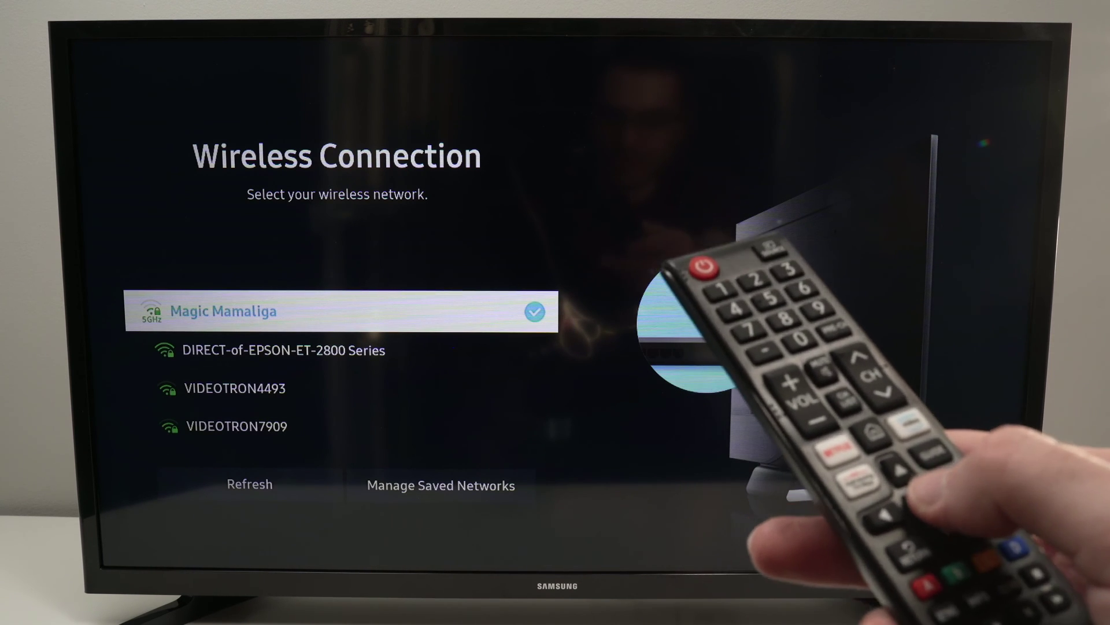
{"action": "key", "text": "Return"}
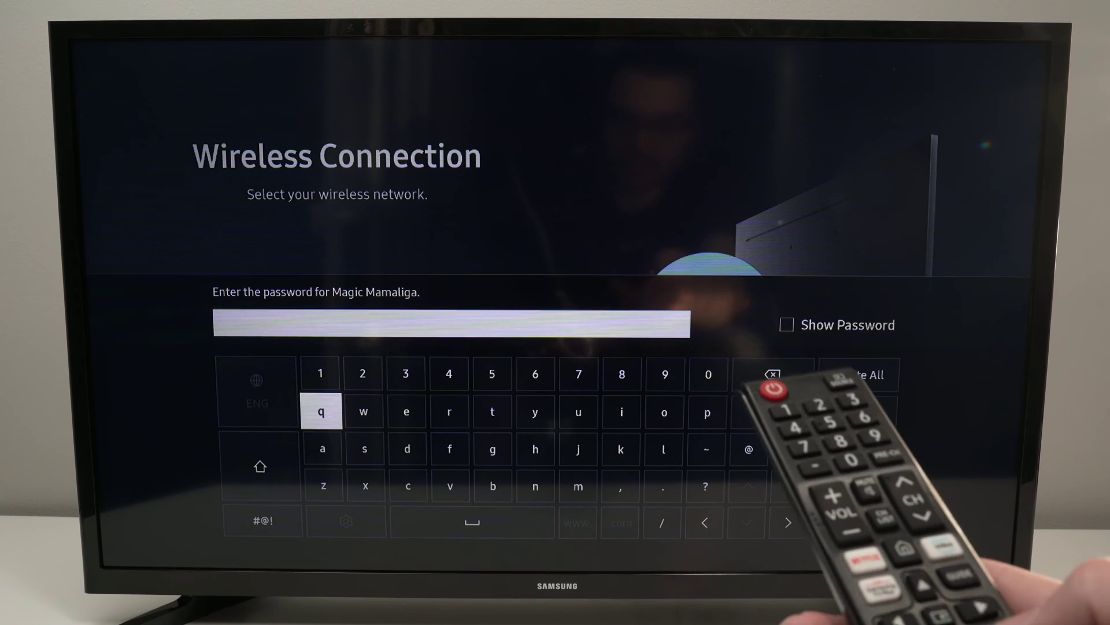
Step: Enter the Magic Mamaliga Wi-Fi password with the on-screen keyboard
{"action": "key", "text": "Right"}
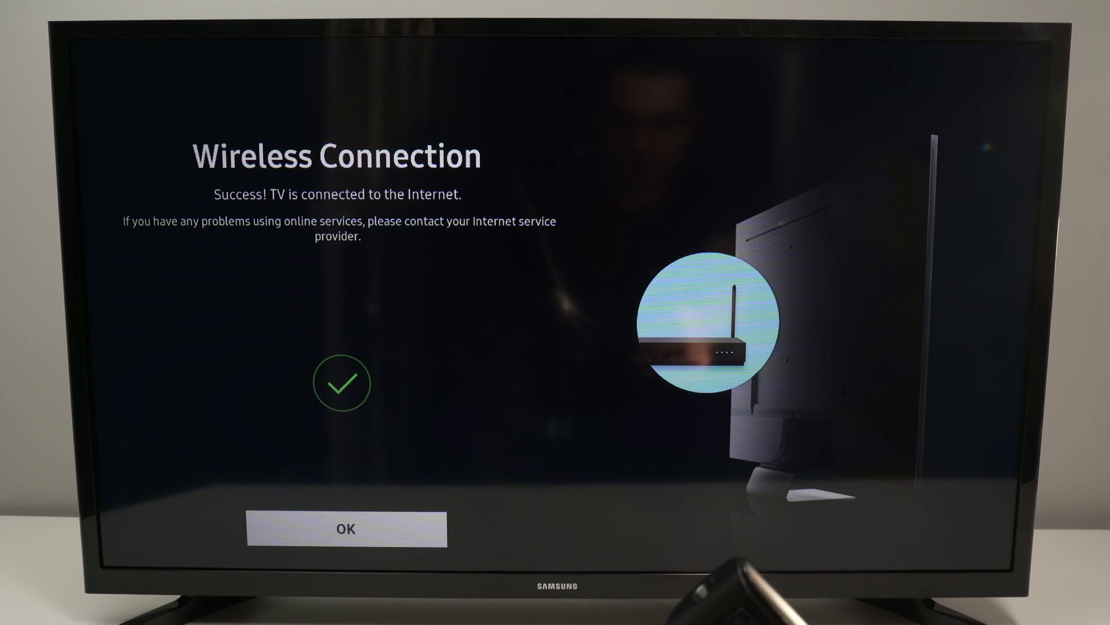
Step: Dismiss the success message, exit Settings and resume the Bob Ross channel 1069 on TV Plus
{"action": "key", "text": "Return"}
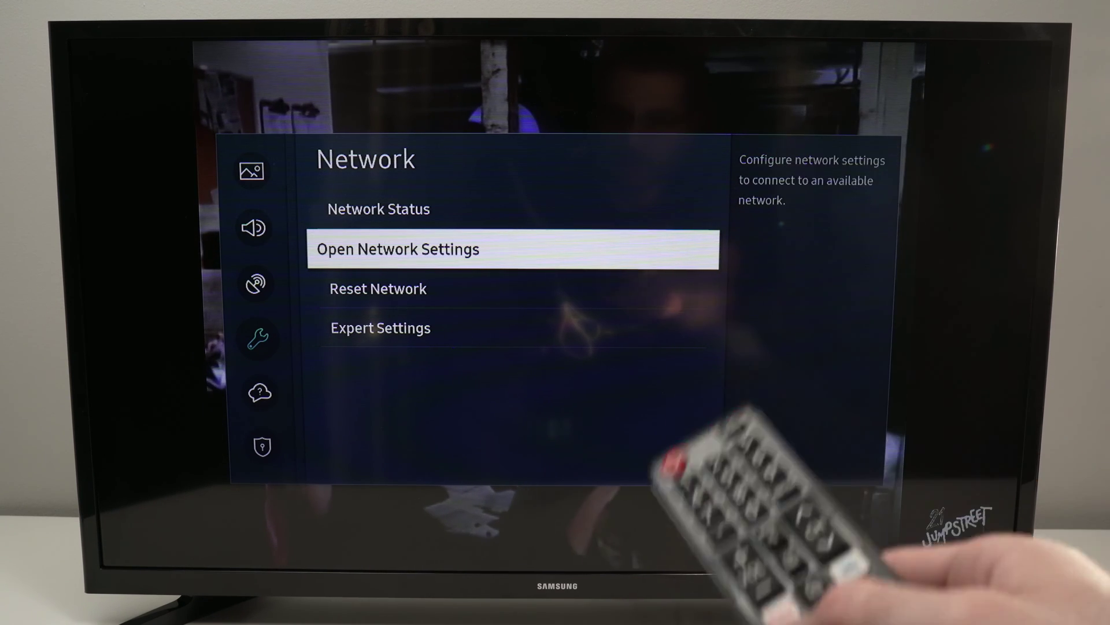
{"action": "key", "text": "Escape"}
{"action": "key", "text": "Home"}
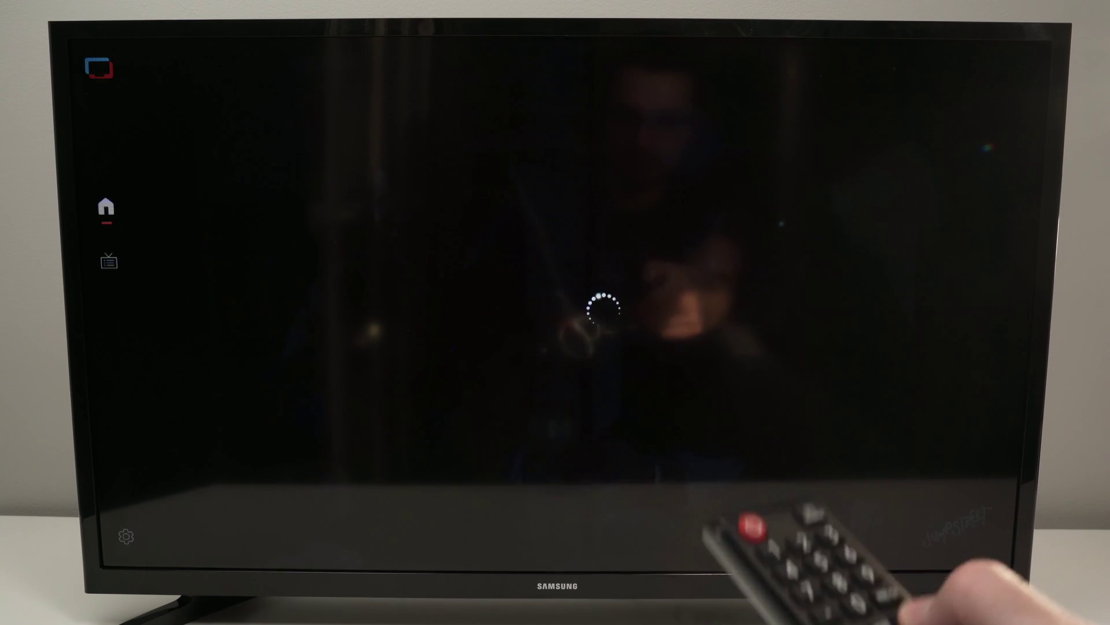
{"action": "key", "text": "Return"}
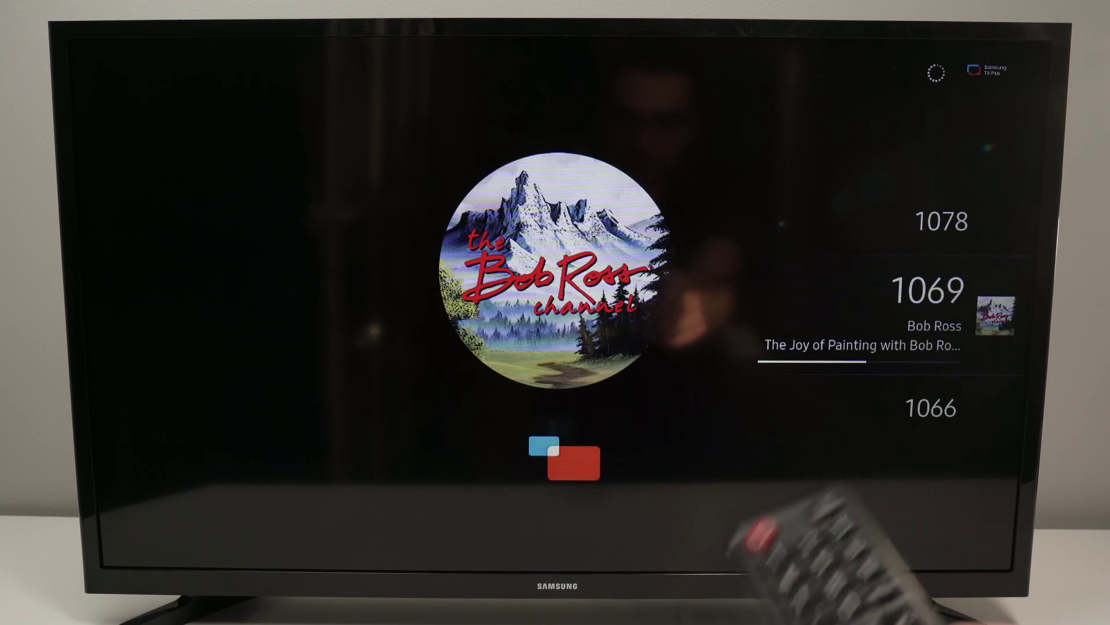